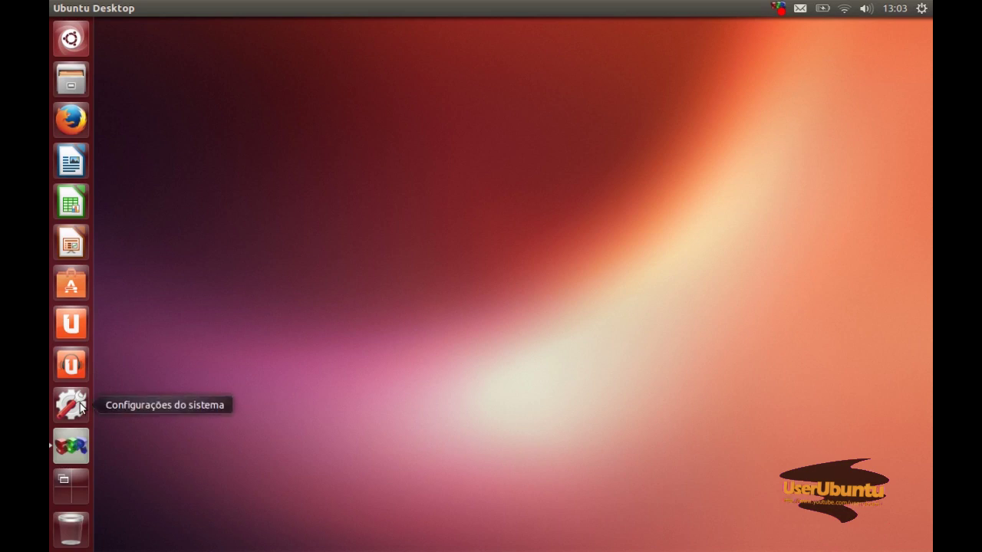
Delete the HP-Deskjet-3510-series printer from the system's printer settings and close the settings windows
left_click(80, 406)
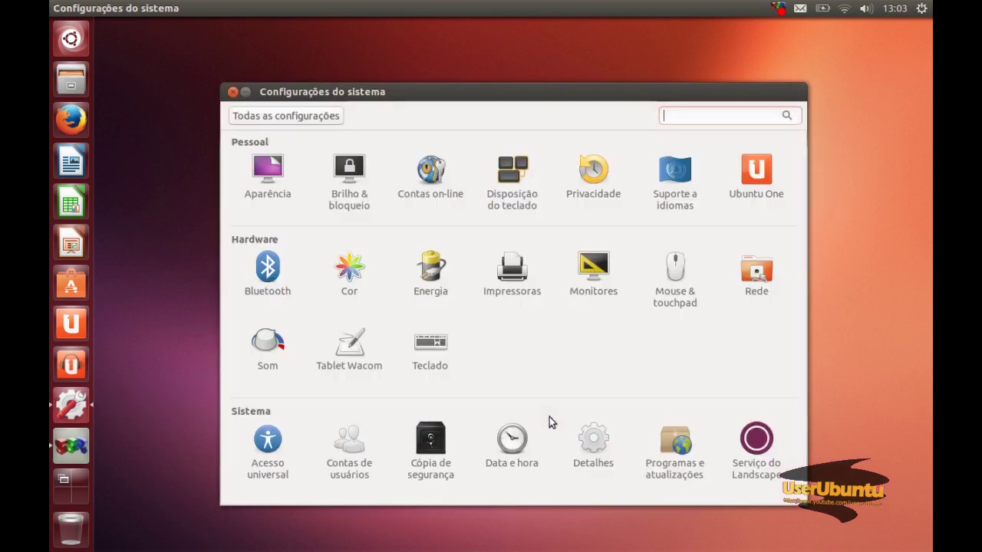
left_click(524, 278)
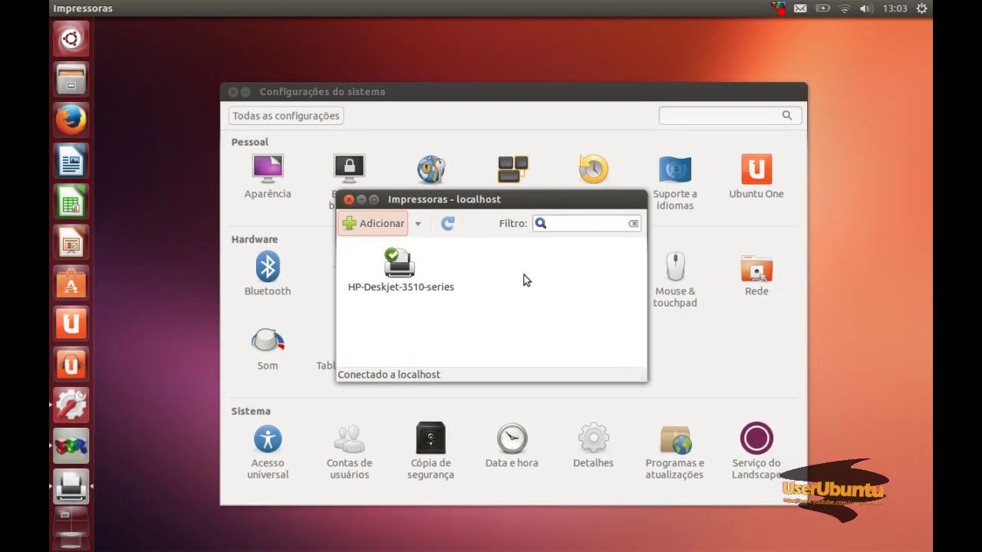
right_click(402, 270)
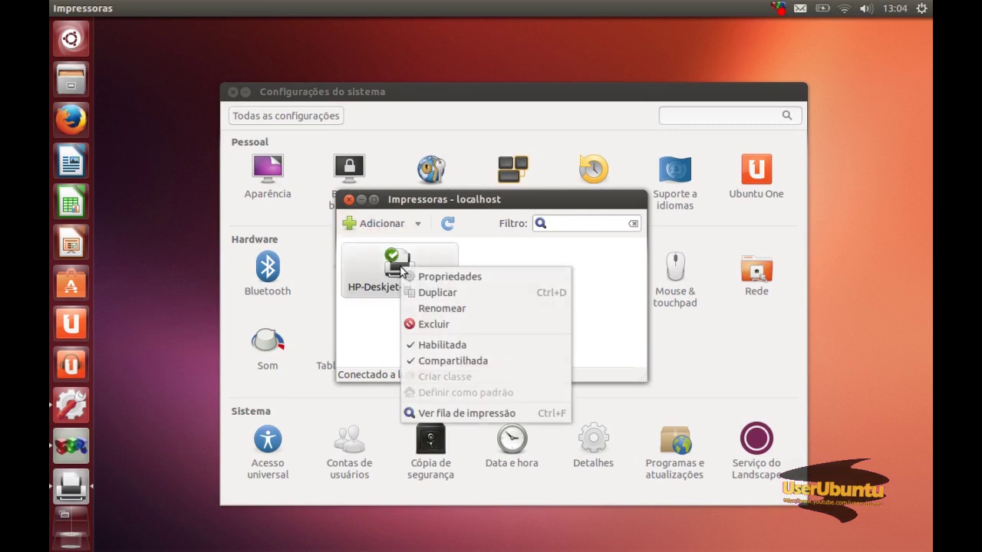
left_click(478, 326)
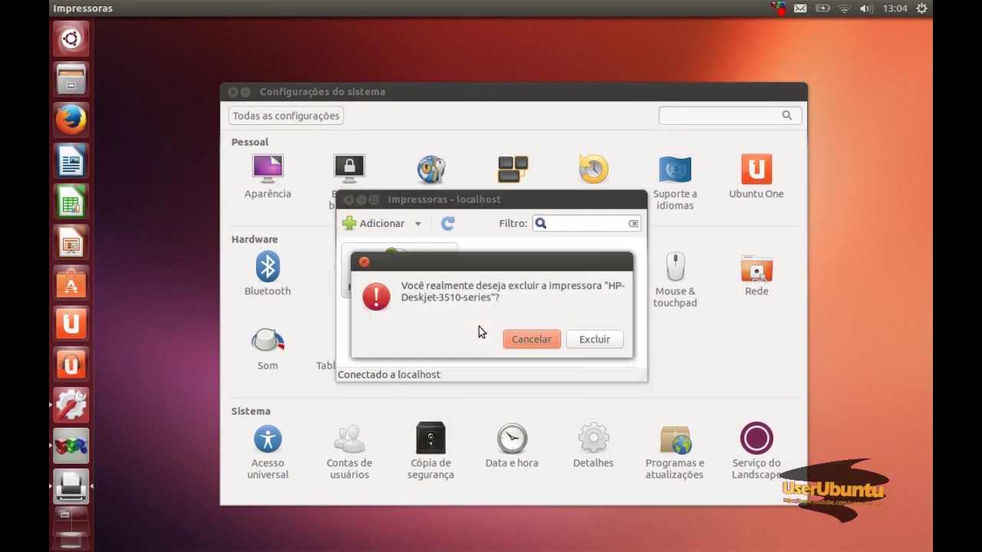
left_click(611, 340)
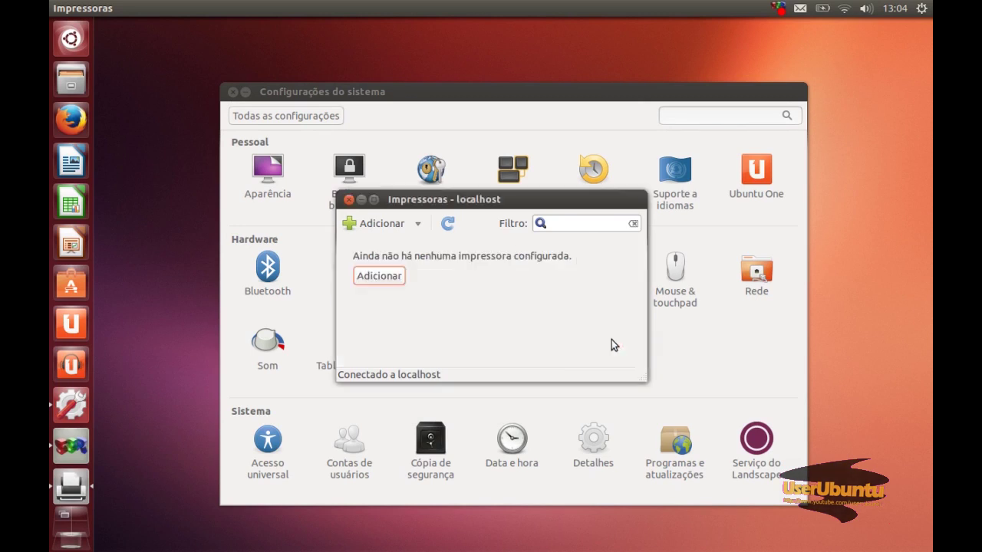
left_click(348, 199)
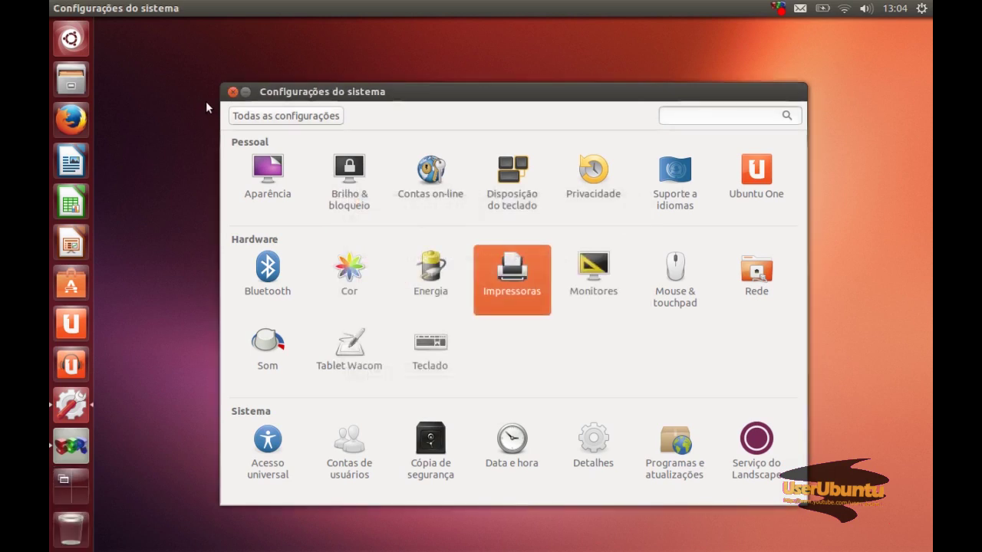
left_click(232, 92)
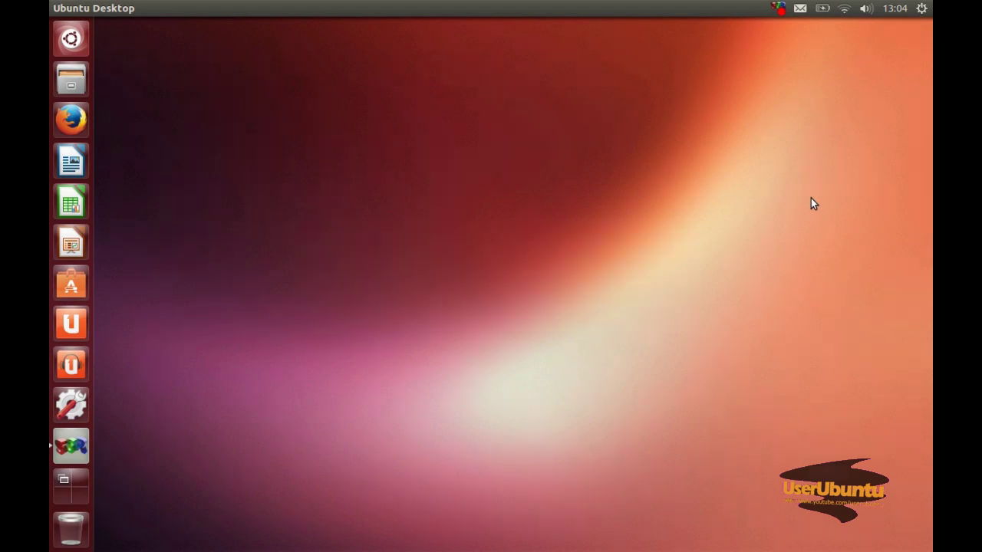
Open a terminal and refresh the package lists with sudo apt-get update, authenticating with the account password, and clear the output
key("ctrl+alt+t")
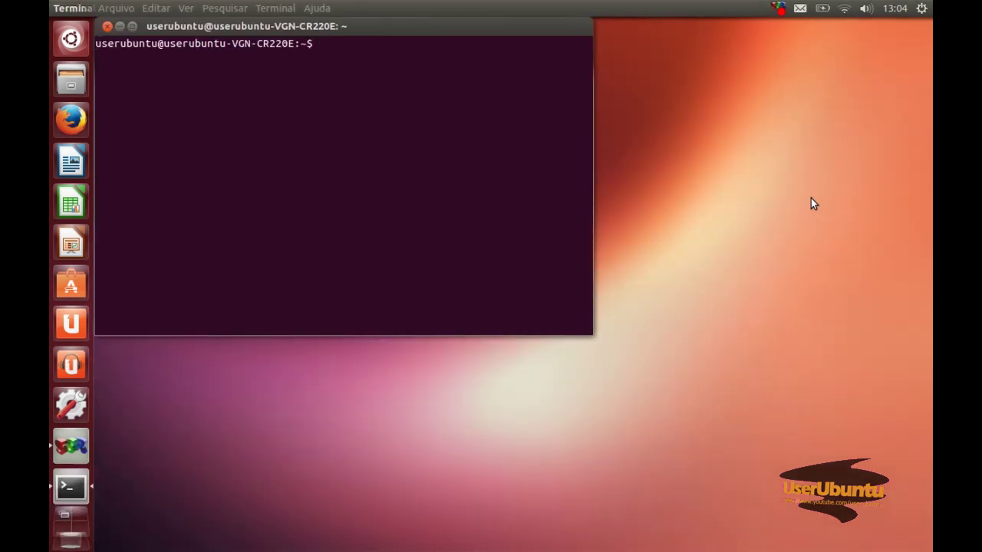
type("sudo apt-get update")
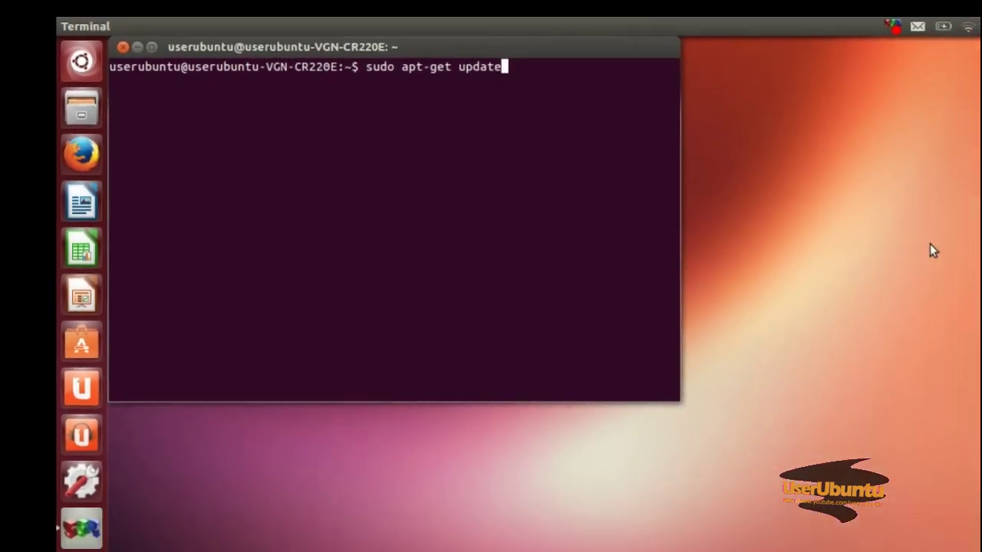
key("Return")
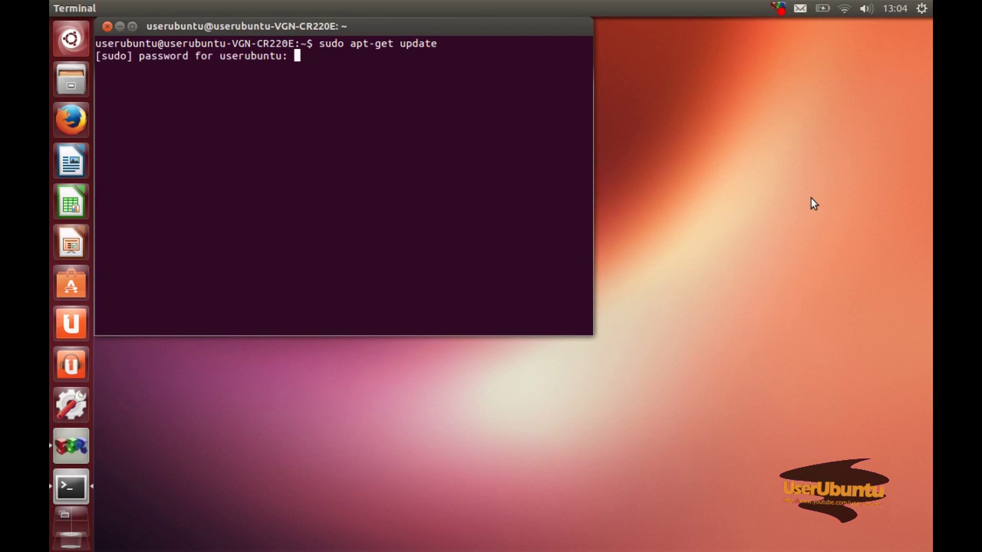
key("Return")
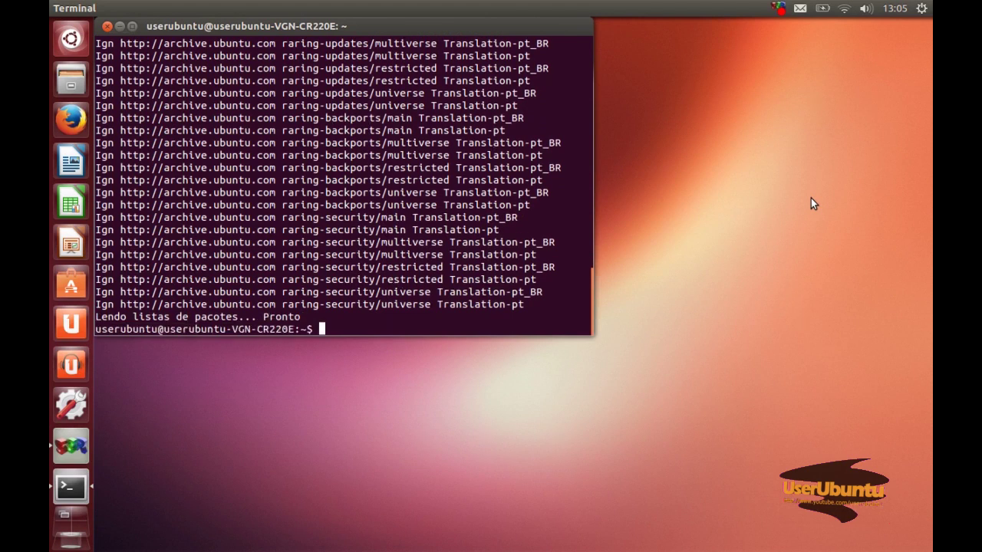
type("clear")
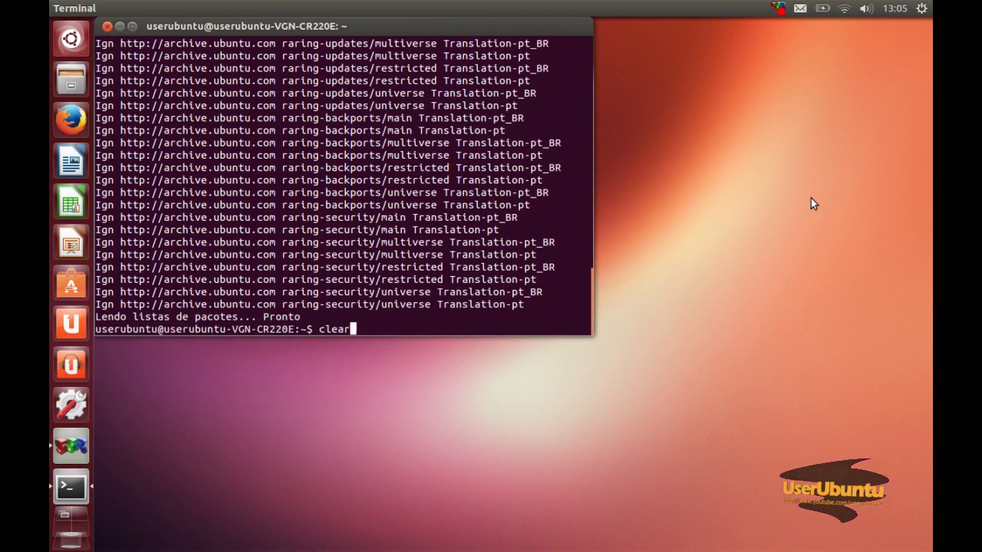
key("Return")
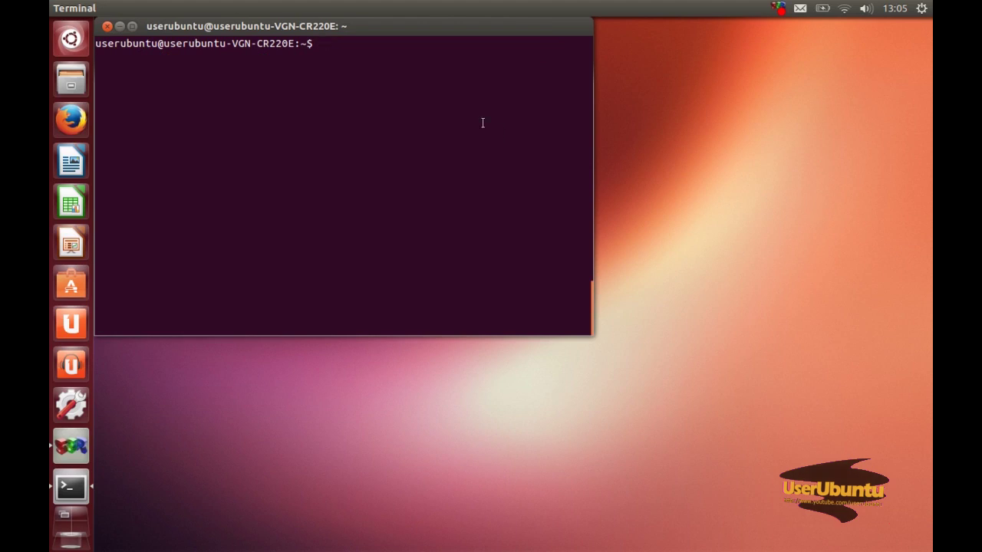
Query the hplip version with apt-cache show hplip | grep Version and check the minimum version on HP's Deskjet 3510 page in Firefox
key("Up")
key("Up")
key("Up")
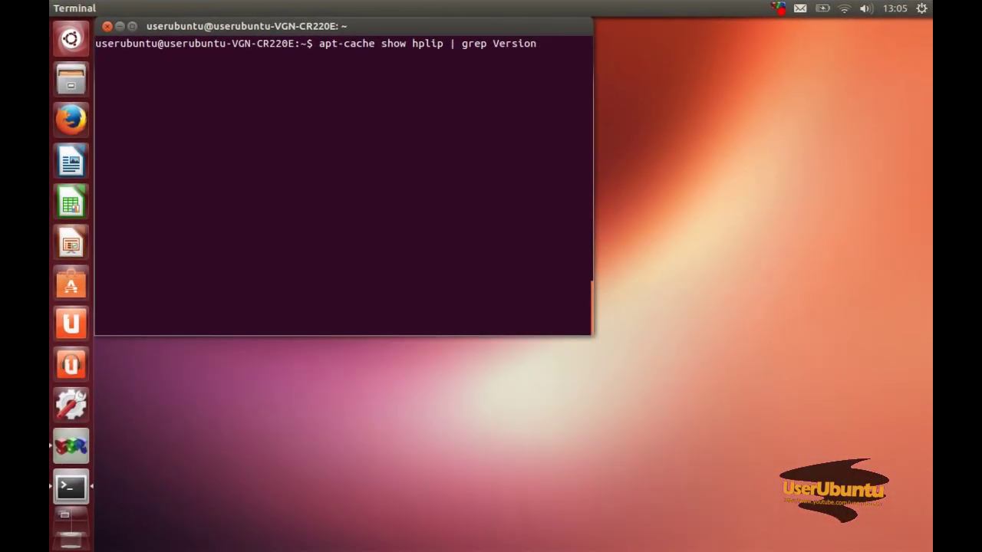
key("Return")
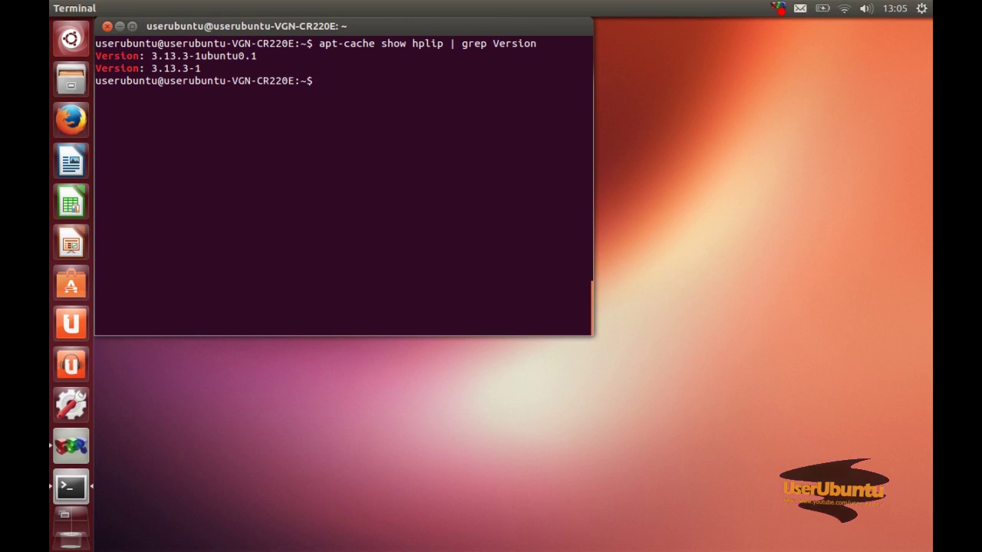
left_click(71, 122)
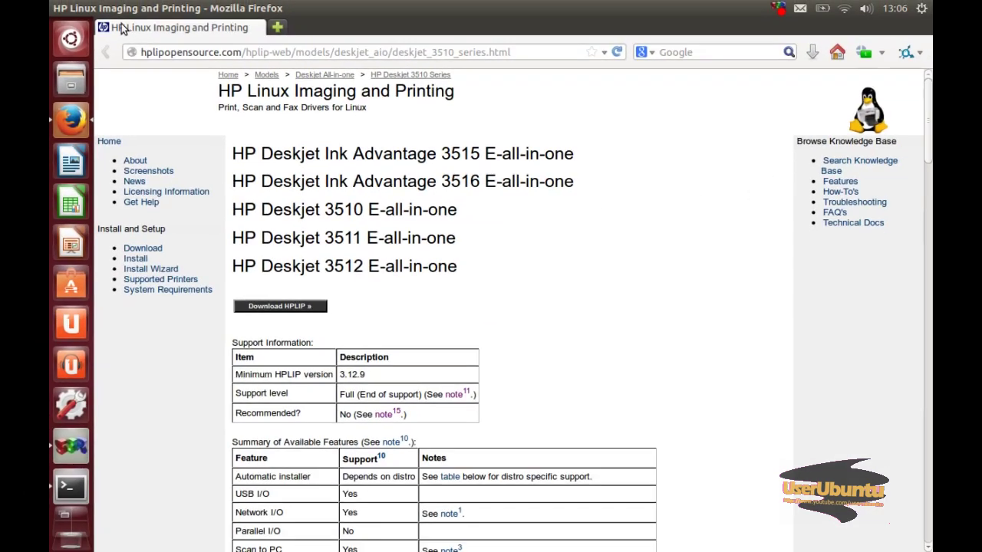
left_click(58, 9)
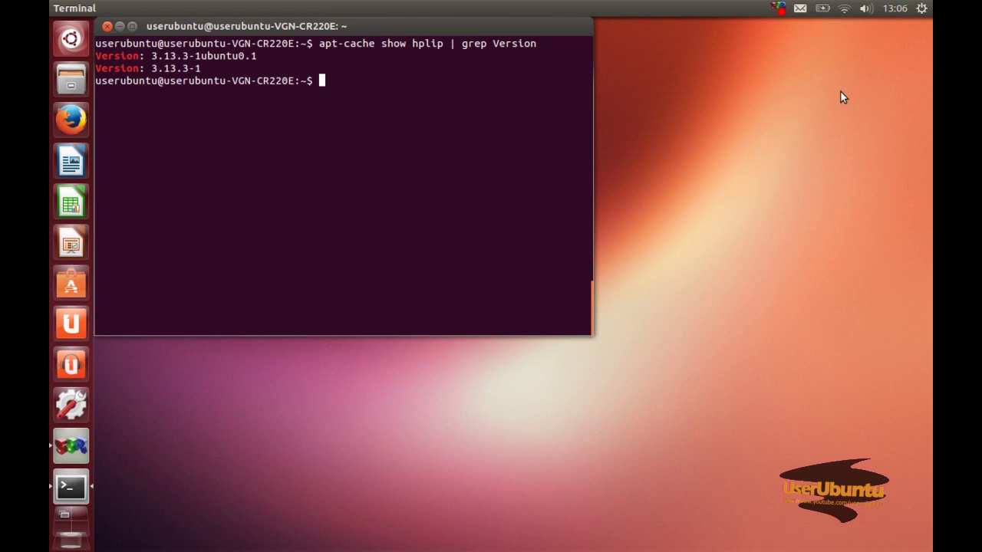
Install the python-qt4 package with sudo apt-get install python-qt4 in the terminal and clear the output
key("Up")
key("Up")
key("Up")
key("Up")
key("Up")
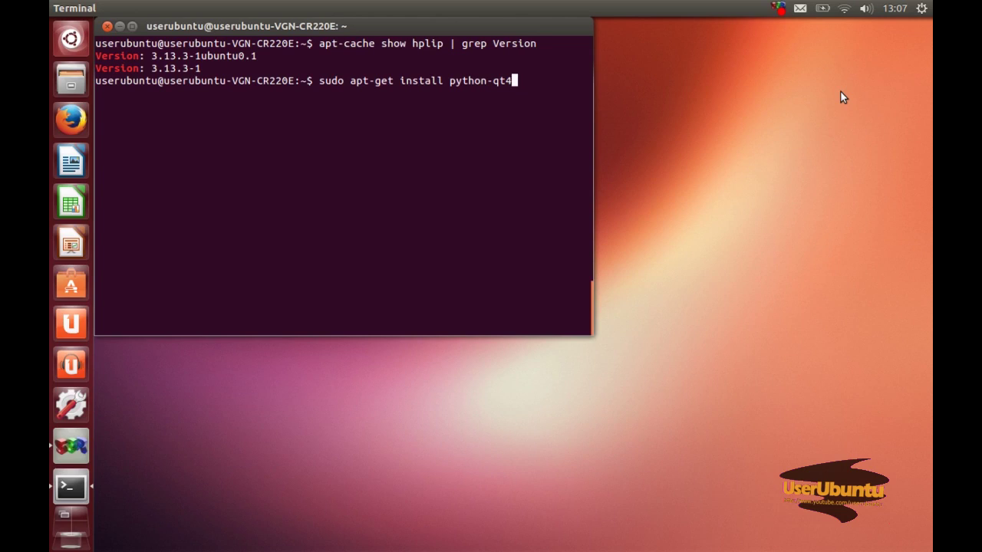
key("Return")
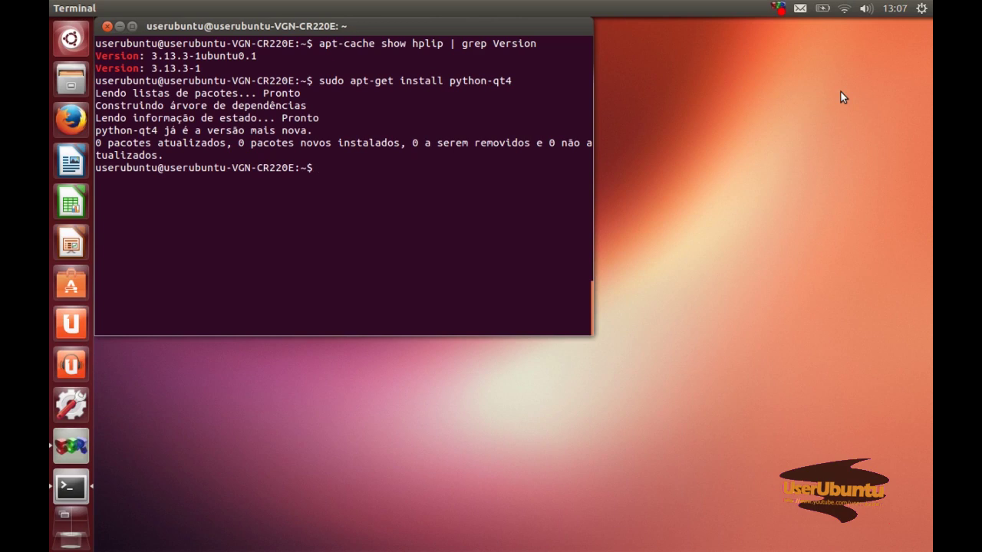
type("clear")
key("Return")
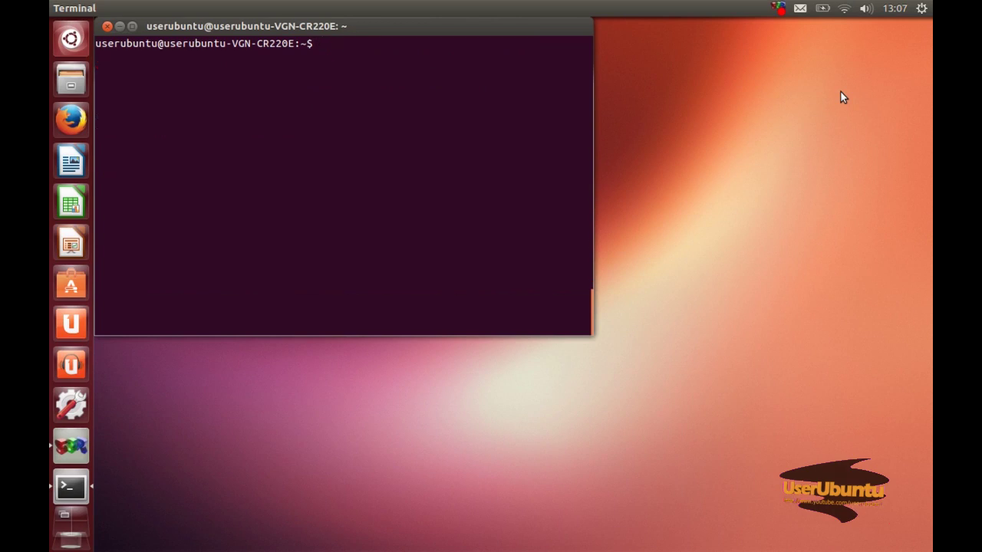
Launch the HP printer setup wizard from the terminal with sudo hp-setup
type("sud")
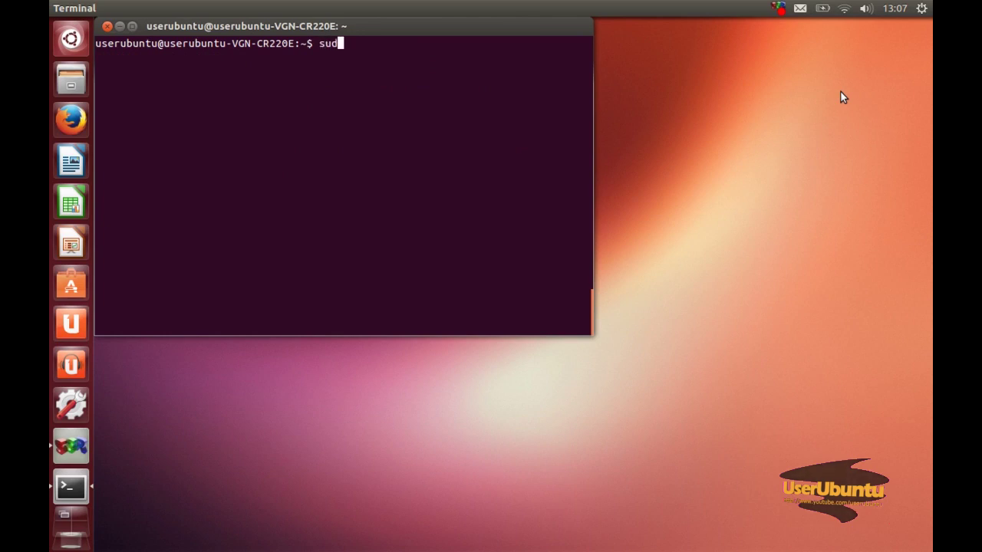
type("o hp-s")
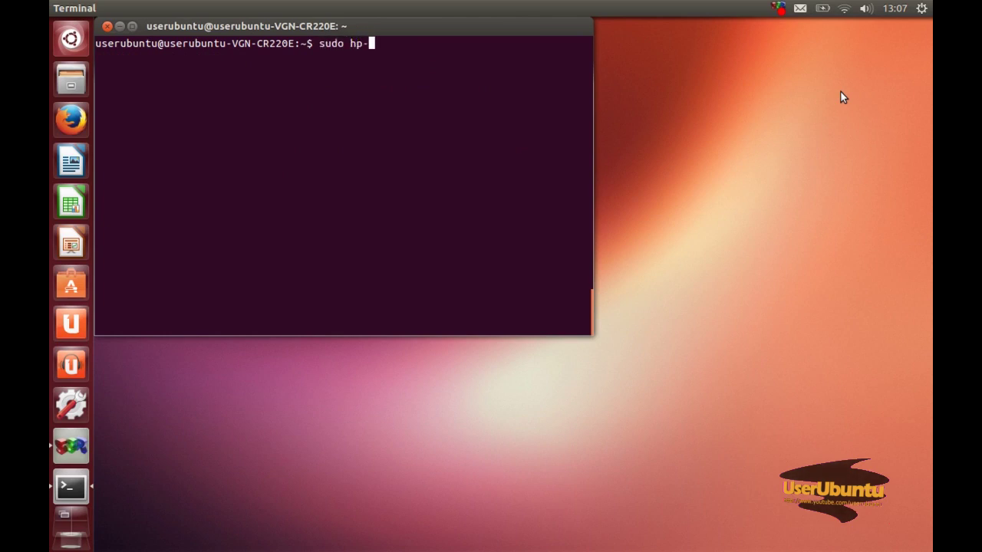
type("etup")
key("Return")
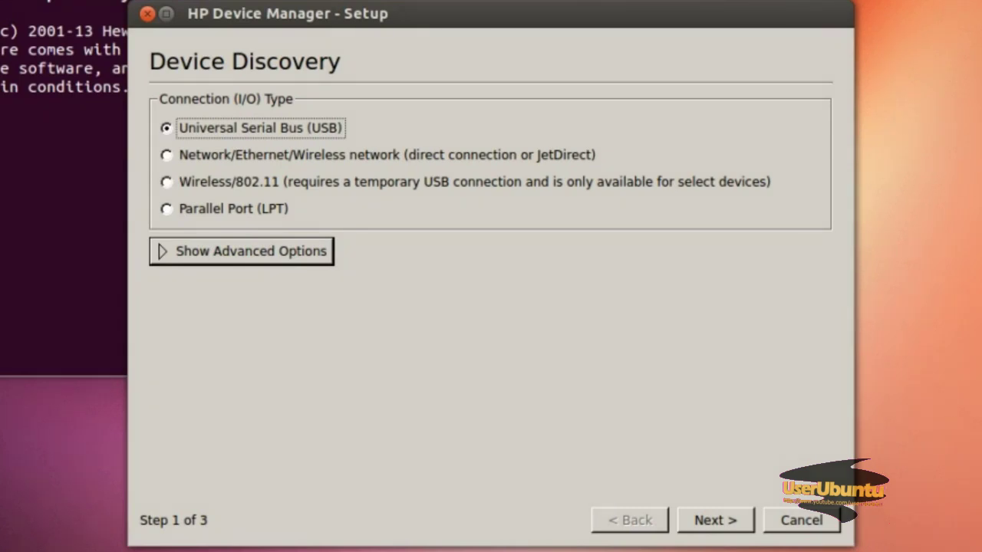
Choose the Wireless/802.11 connection type and accept the discovered HP Deskjet 3510 Series as the device to configure
left_click(167, 183)
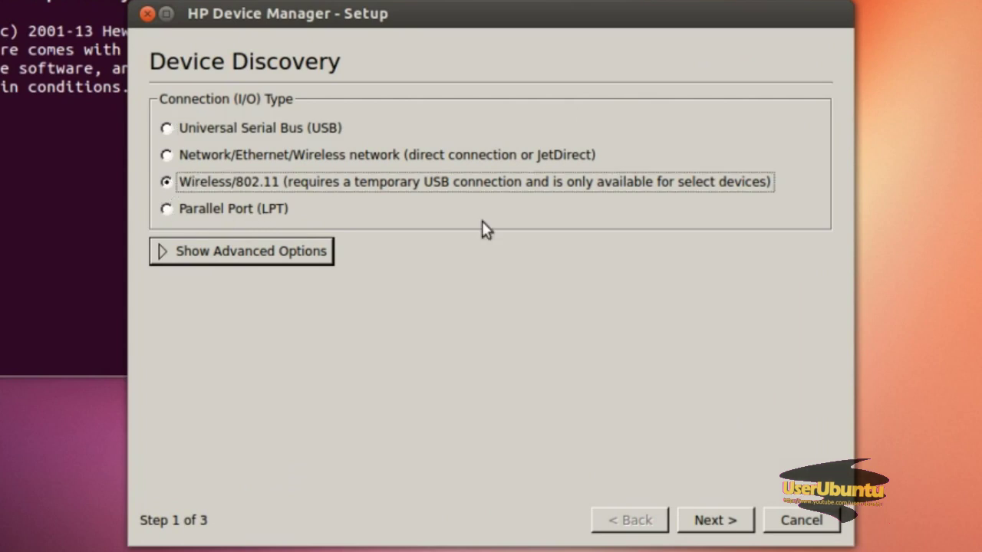
left_click(741, 525)
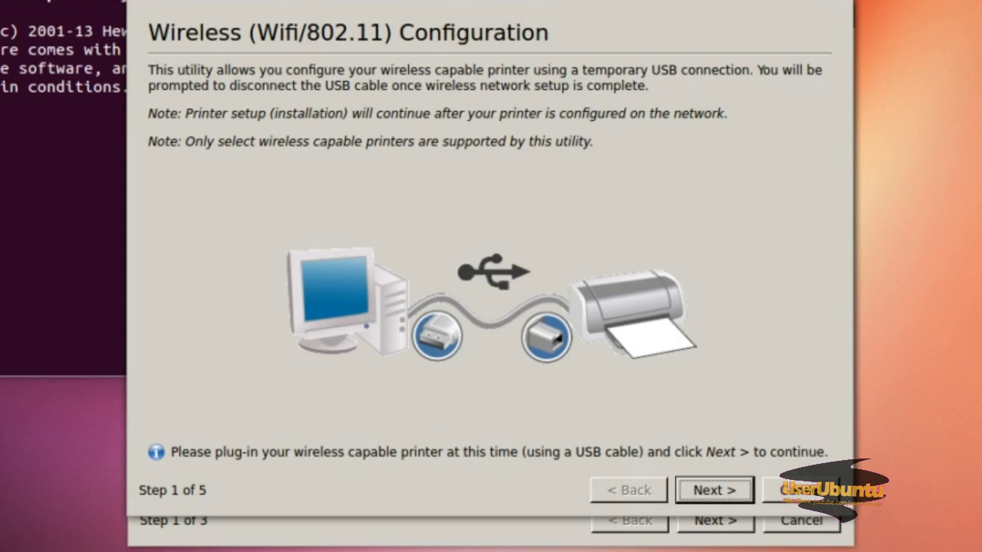
left_click(744, 495)
left_click(746, 495)
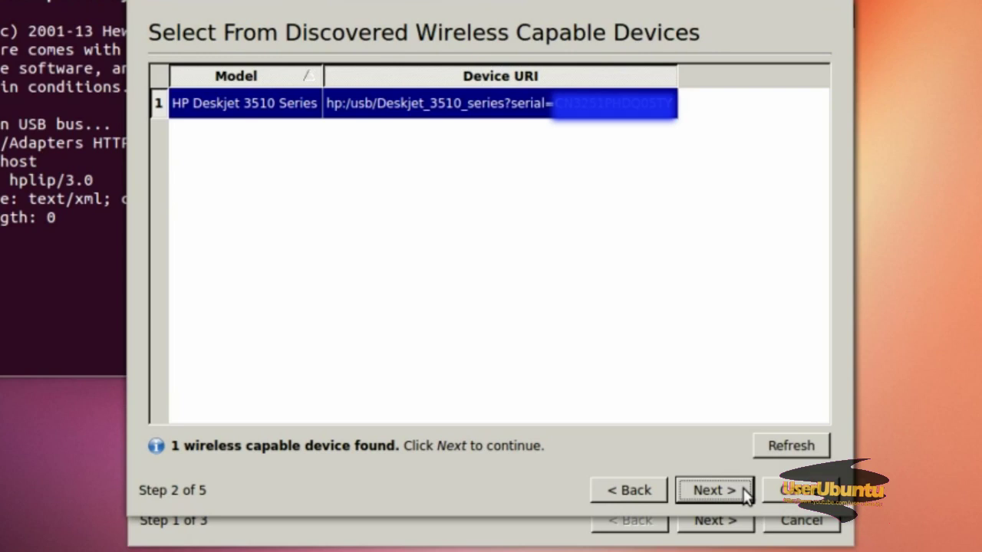
left_click(743, 495)
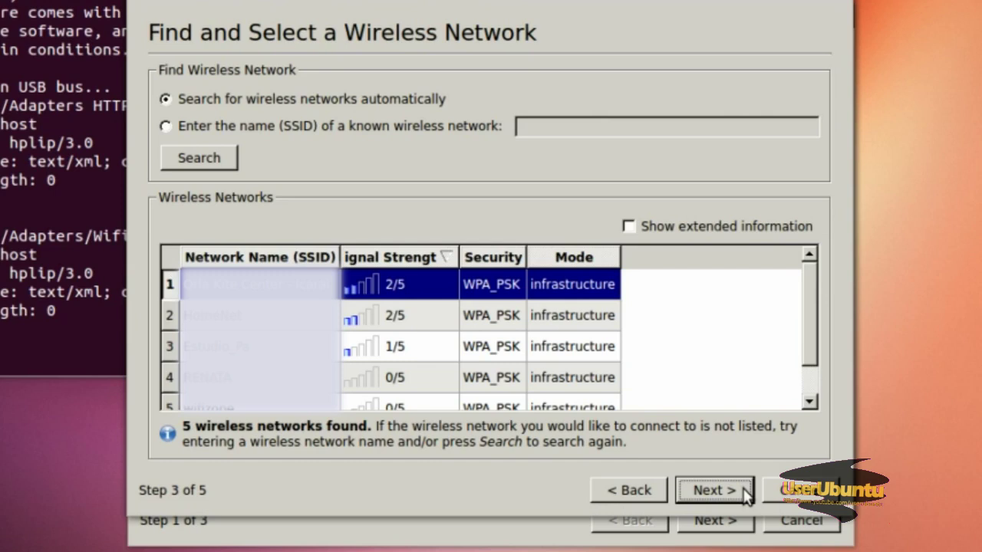
Select the second wireless network in the list and connect the printer to it using the network's WPA security key
left_click(173, 316)
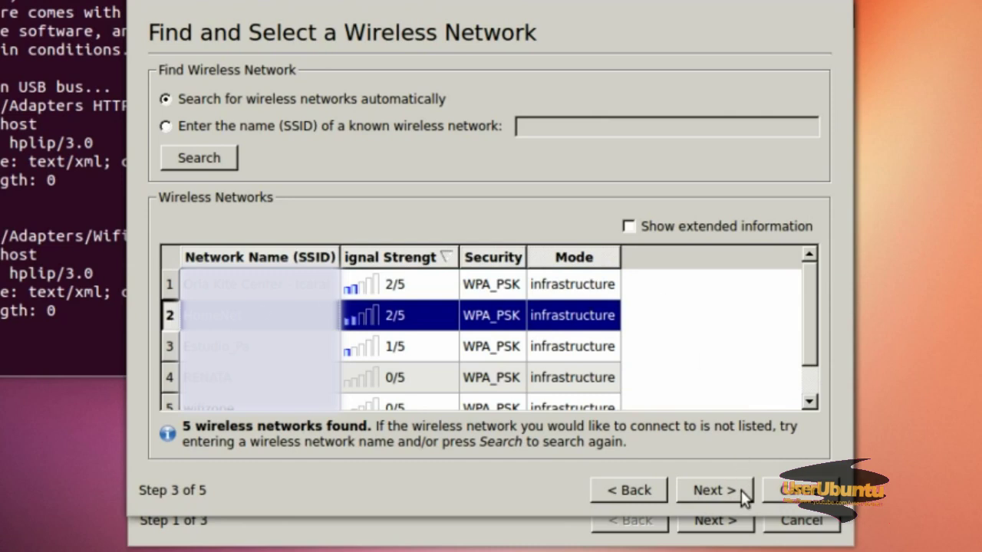
left_click(713, 490)
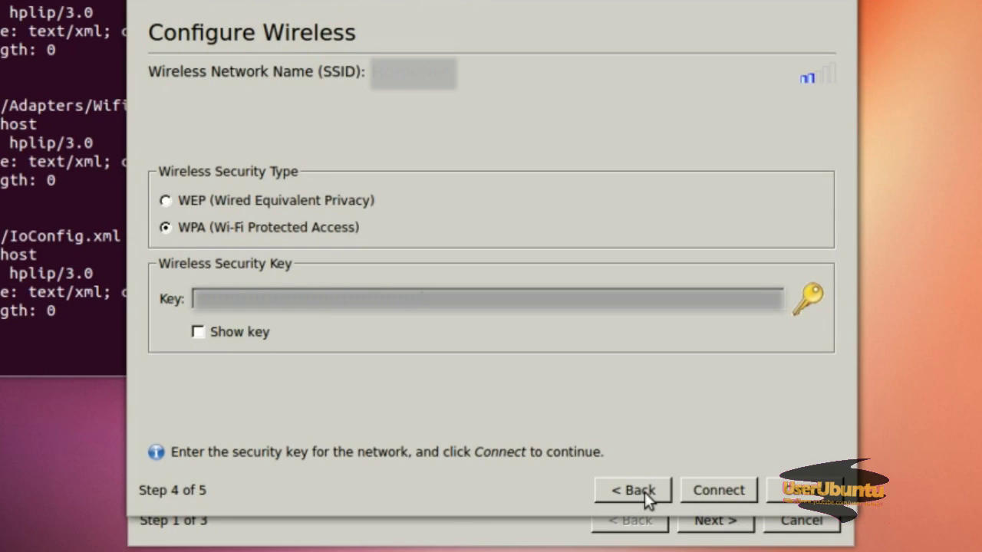
left_click(738, 491)
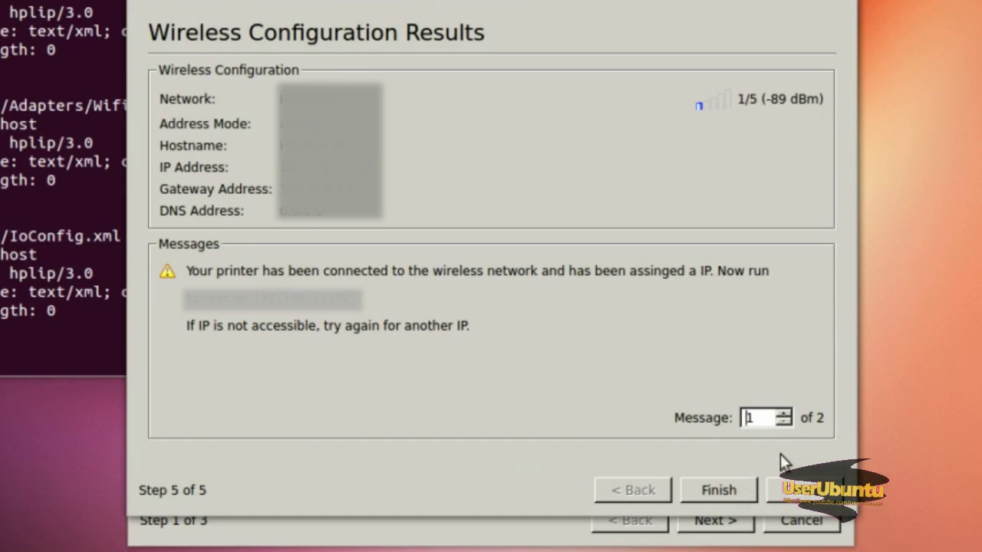
Finish the wireless configuration after reviewing both result messages, and close the remaining setup and terminal windows
left_click(782, 413)
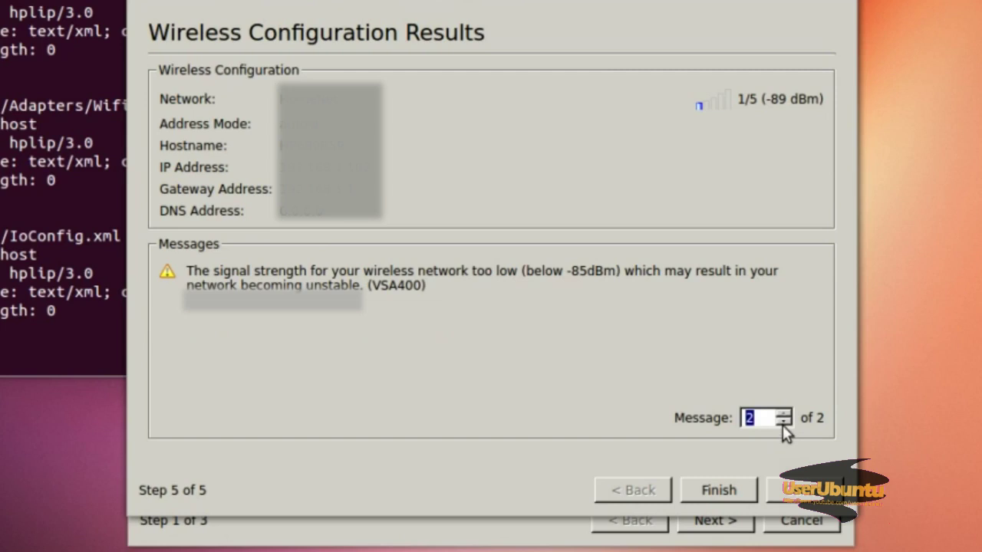
left_click(783, 422)
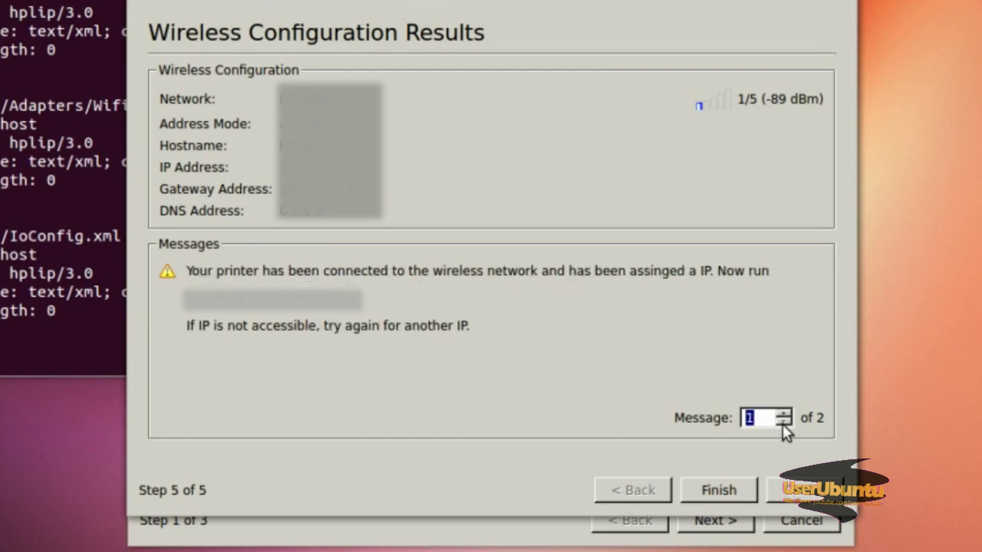
left_click(745, 489)
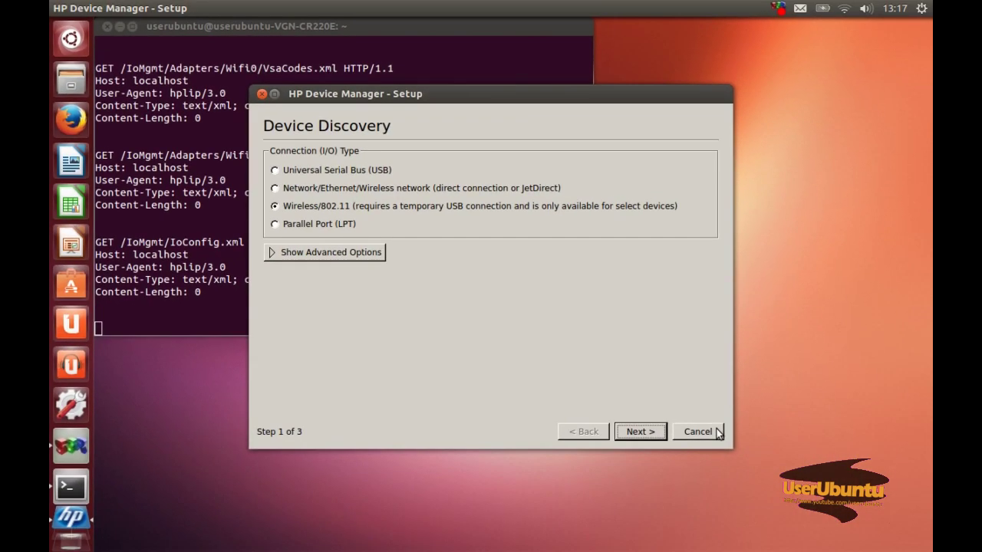
left_click(698, 432)
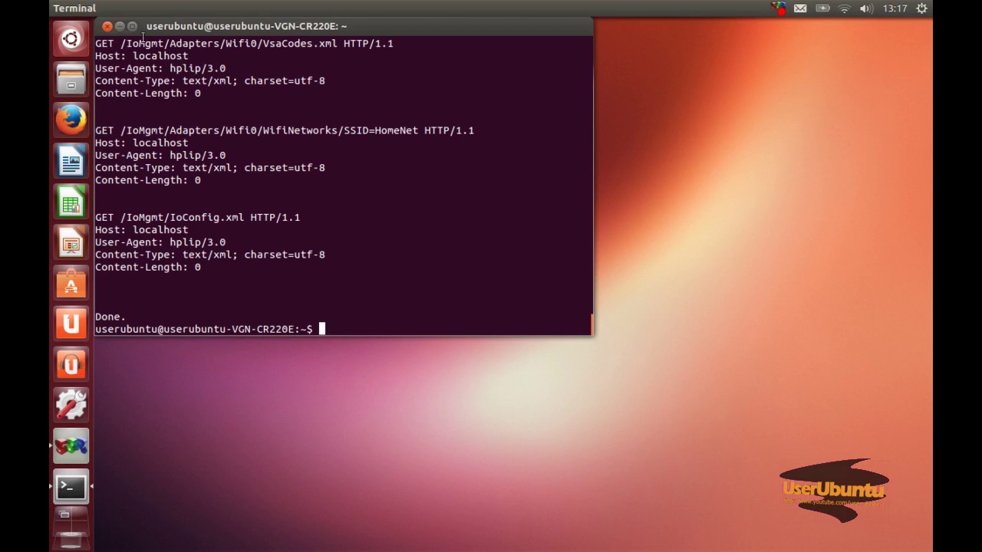
left_click(108, 27)
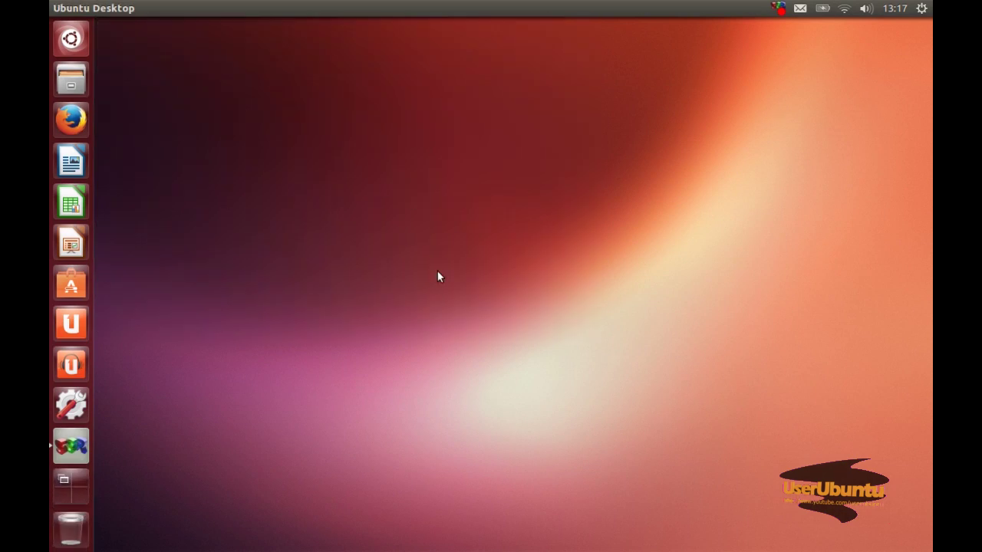
Start adding a printer in the system's printer settings, selecting the network HP Deskjet 3510 with the HP Linux Imaging and Printing (HPLIP) connection
left_click(83, 405)
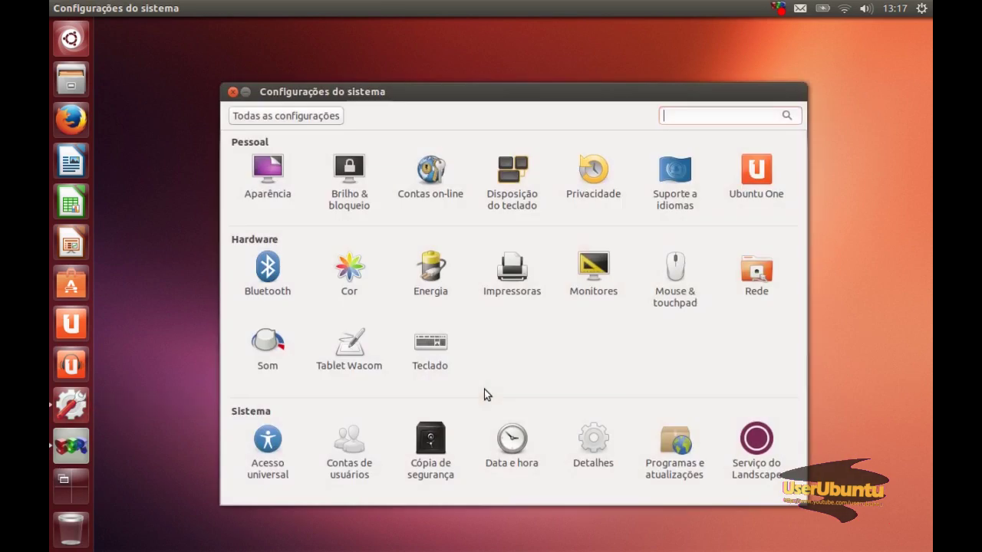
left_click(520, 277)
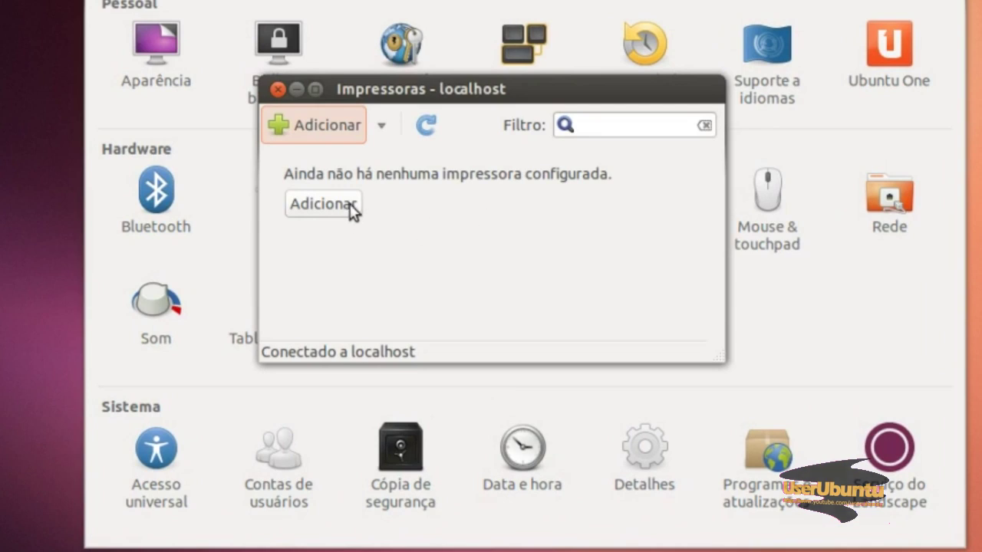
left_click(352, 208)
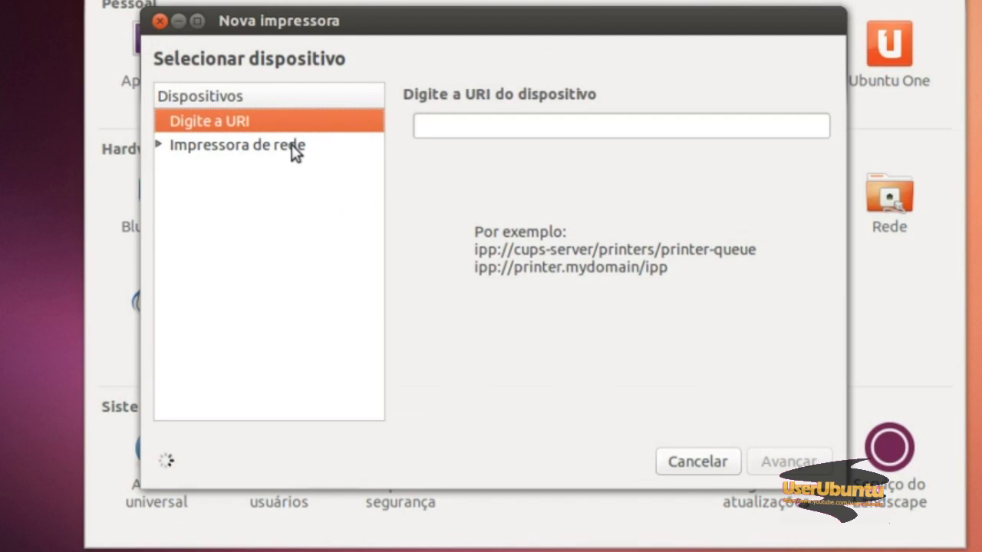
left_click(294, 152)
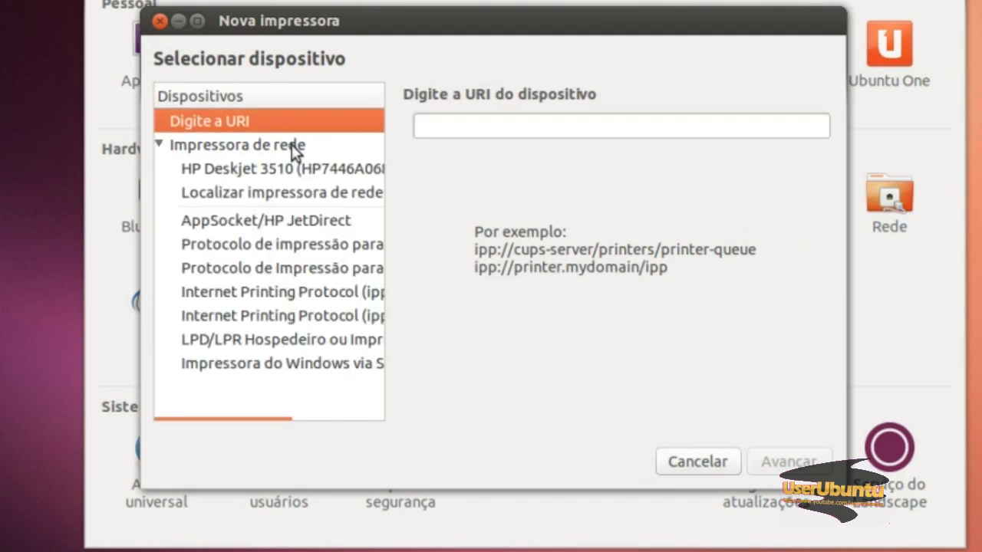
left_click(322, 171)
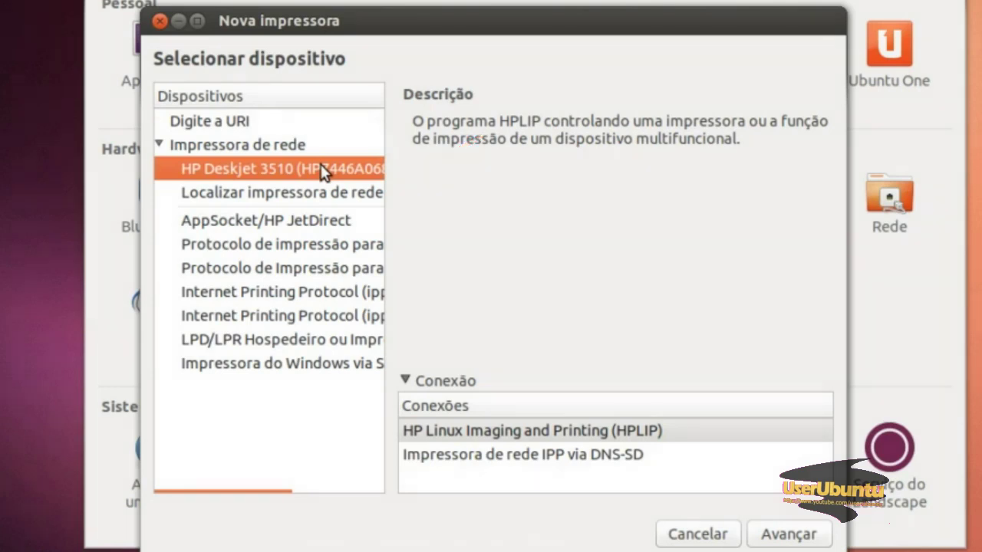
left_click(749, 437)
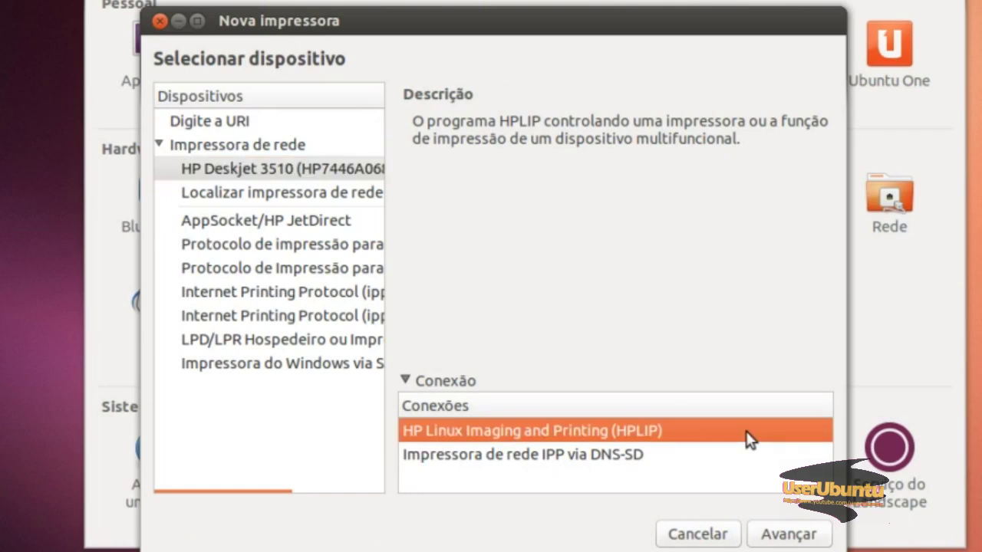
left_click(809, 539)
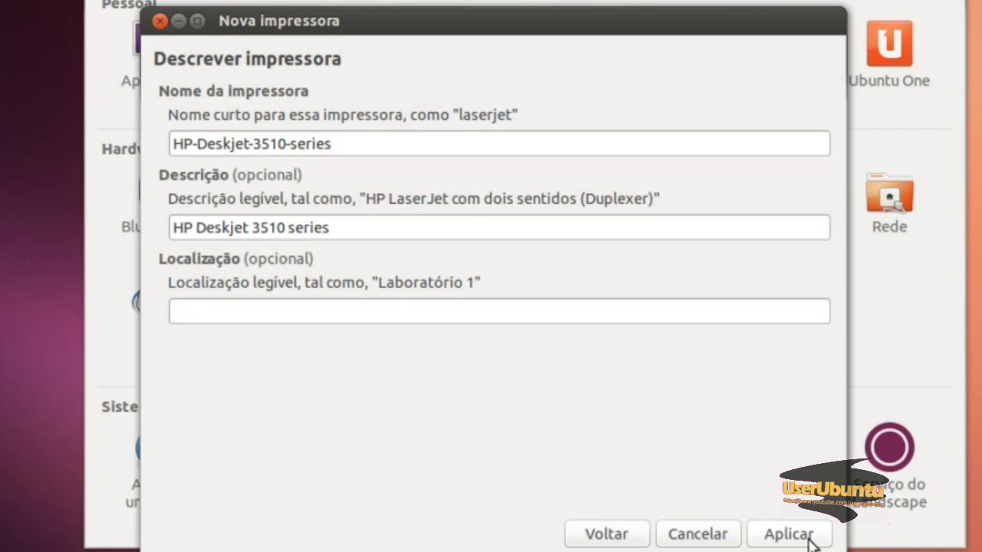
Add the printer with the suggested name HP-Deskjet-3510-series, decline the test page, and close the settings windows
left_click(808, 537)
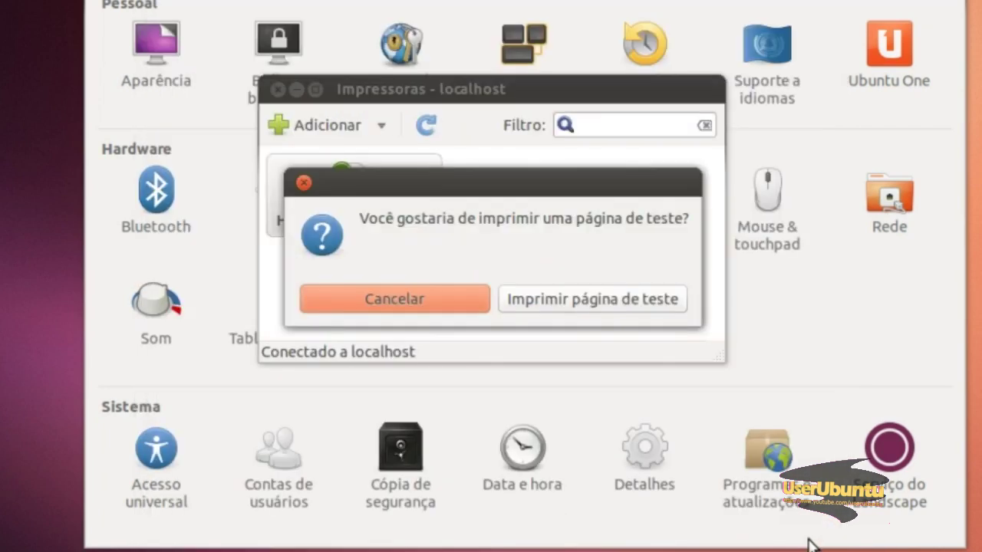
left_click(458, 299)
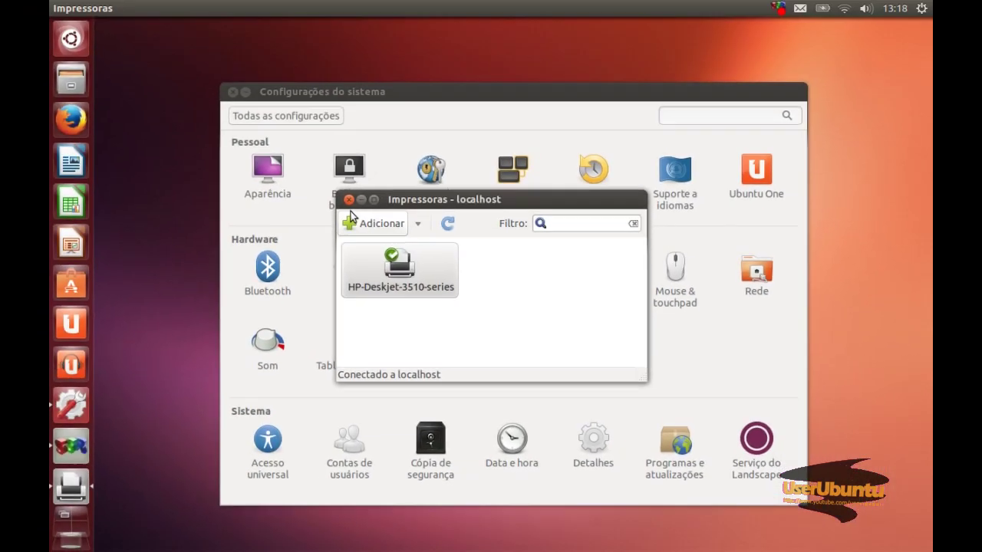
left_click(307, 137)
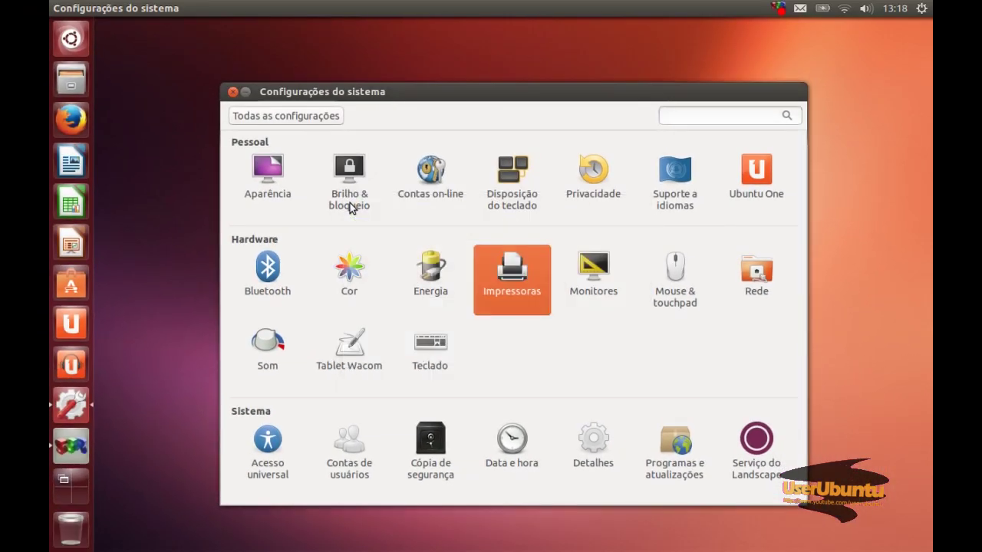
left_click(231, 93)
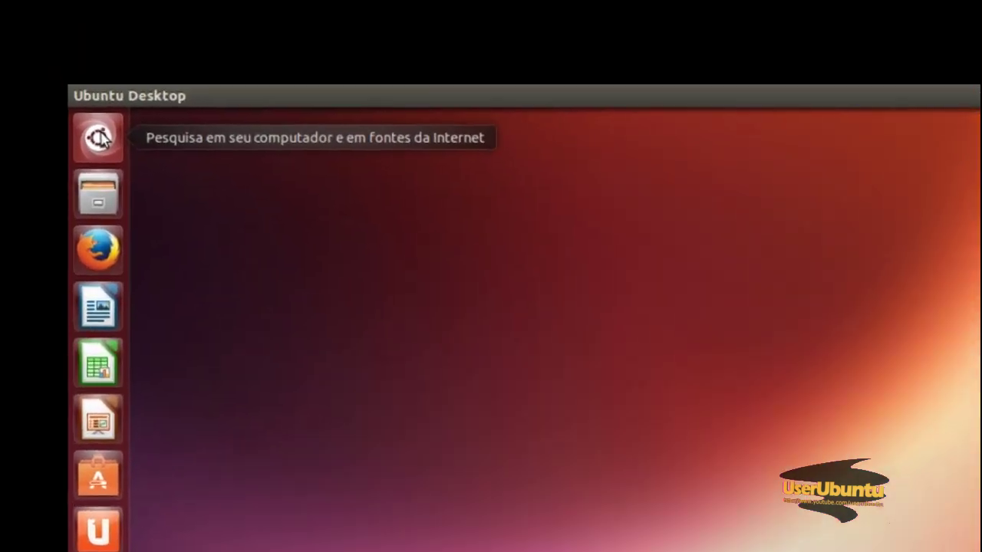
Search the installed applications for "digit" and launch the Digitalizador simples scanning application
left_click(73, 40)
type("Sy")
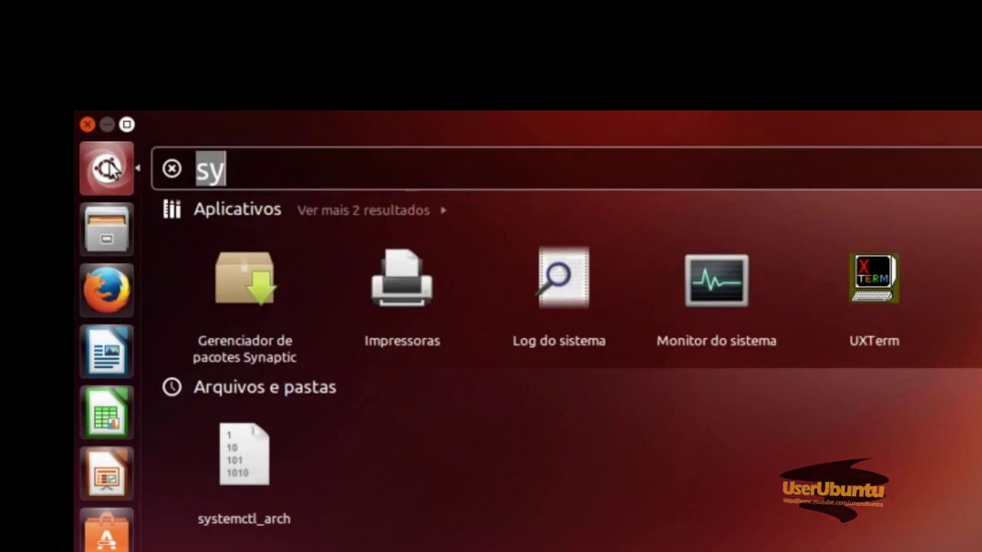
type("d")
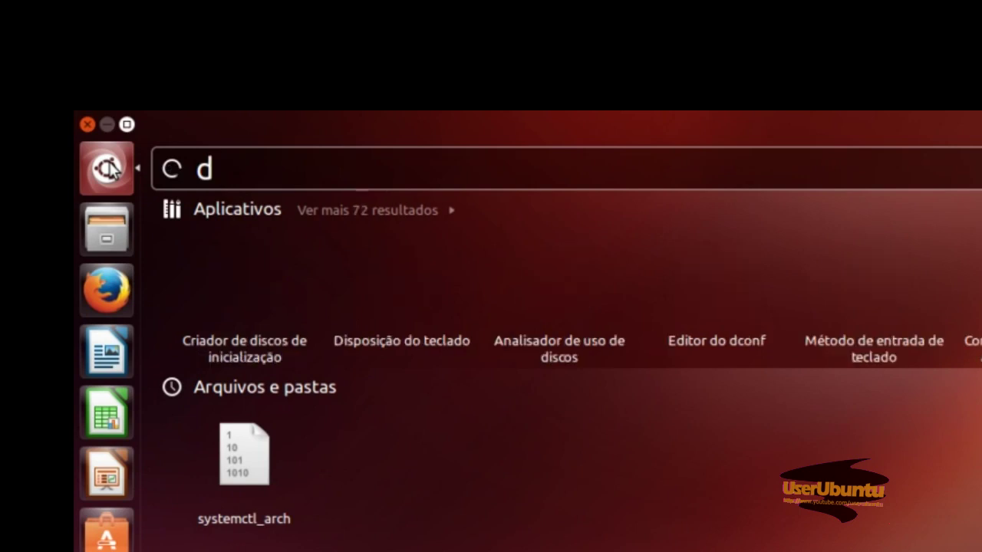
type("igit")
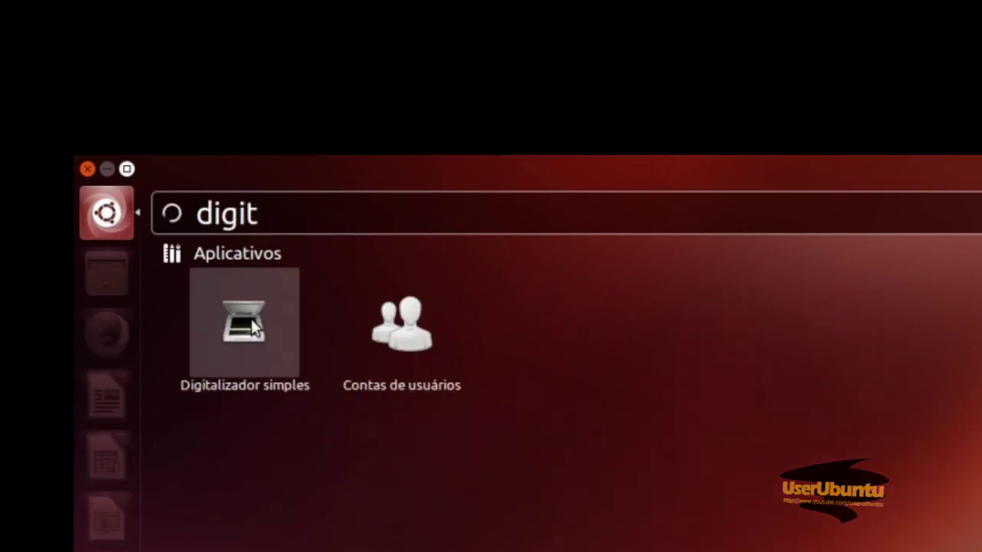
left_click(251, 318)
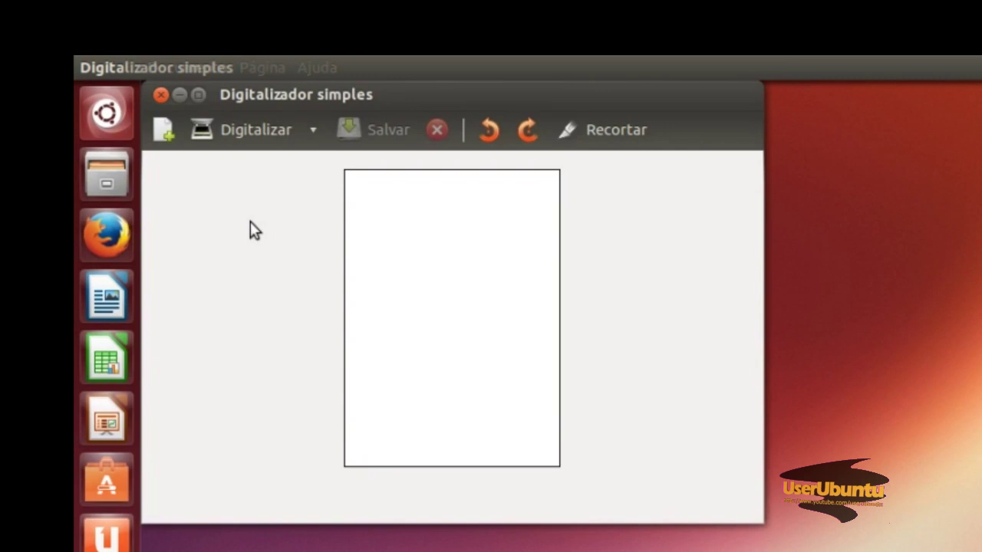
Scan the page on the printer's scanner and quit the scanning application without saving the document
left_click(262, 130)
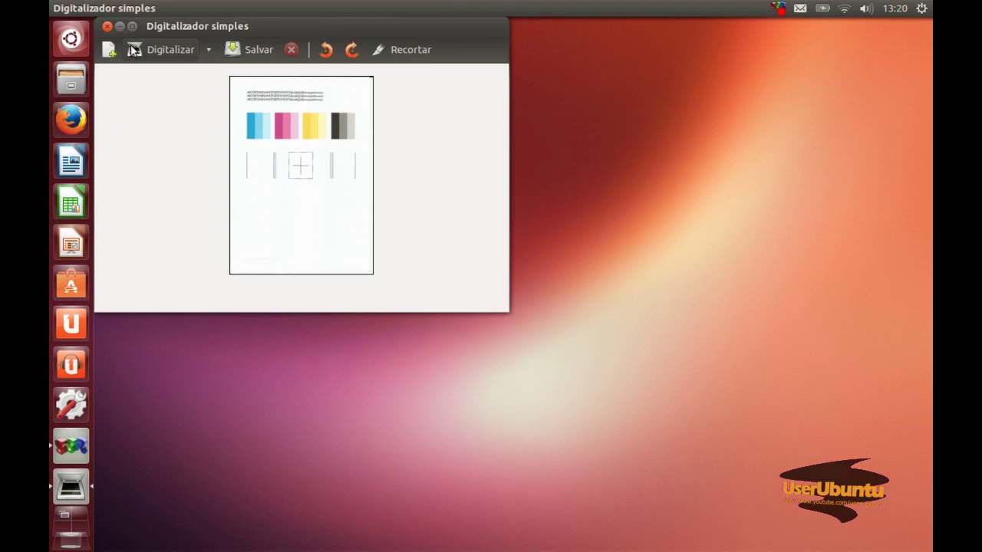
left_click(108, 28)
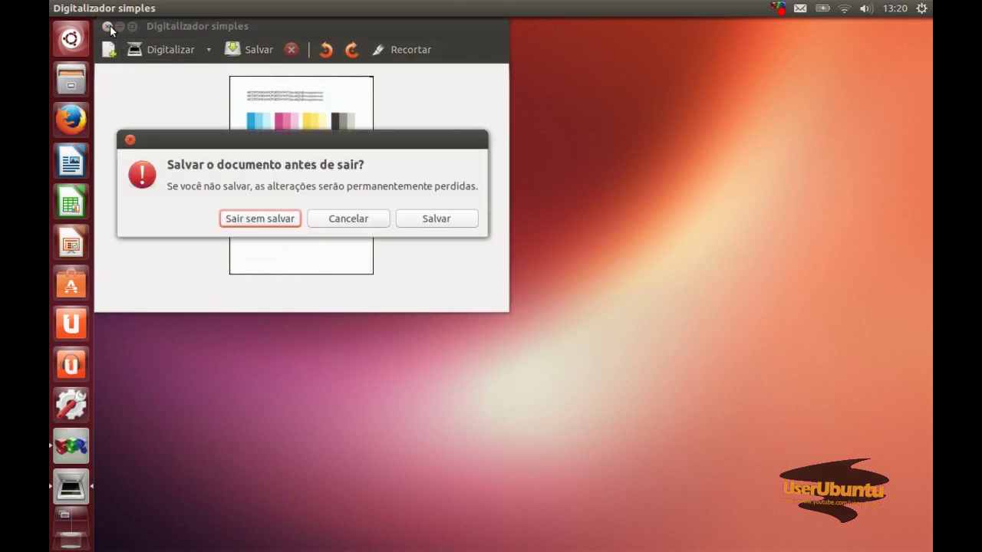
left_click(270, 219)
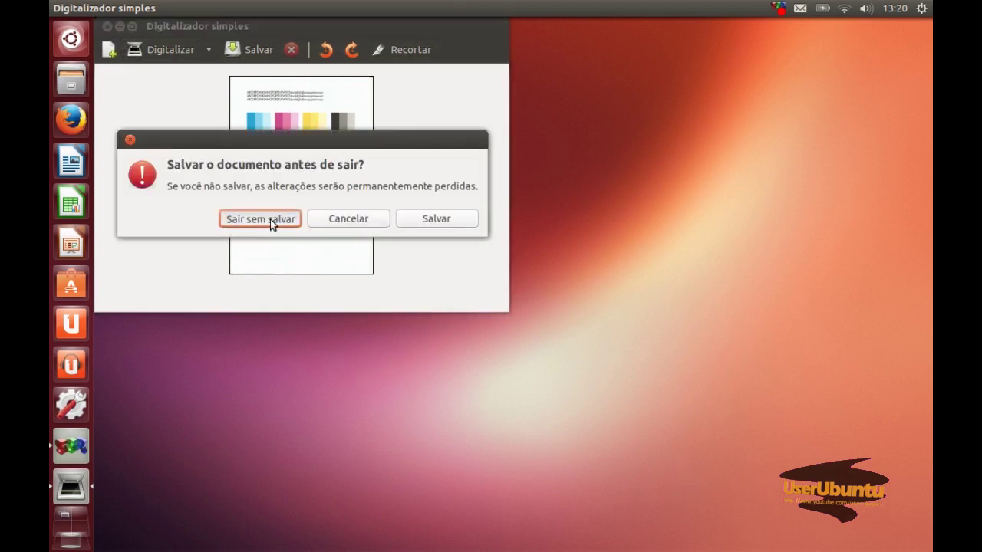